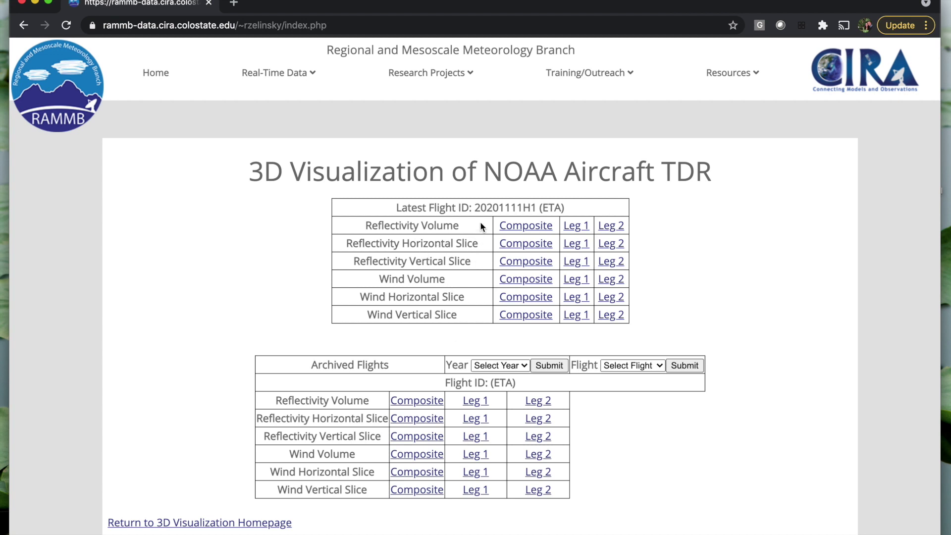
Open the latest flight's Reflectivity Volume composite for 20201111H1 (ETA).
{"action": "left_click", "coordinate": [518, 229]}
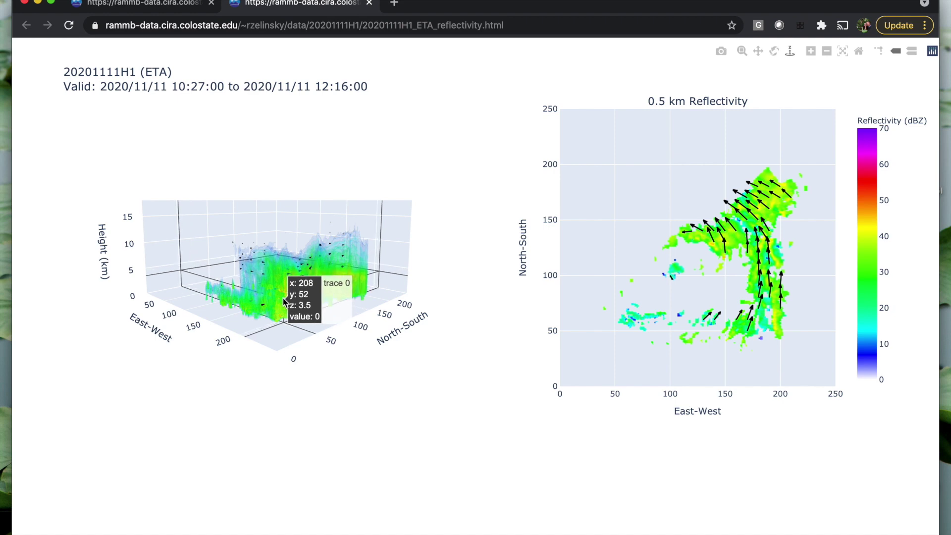
Orbit and zoom the ETA reflectivity volume, then go back to the TDR flight page.
{"action": "mouse_move", "coordinate": [284, 301]}
{"action": "left_mouse_down"}
{"action": "mouse_move", "coordinate": [324, 299]}
{"action": "mouse_move", "coordinate": [283, 305]}
{"action": "mouse_move", "coordinate": [273, 286]}
{"action": "left_mouse_up"}
{"action": "scroll", "coordinate": [273, 287], "scroll_direction": "up", "scroll_amount": 5}
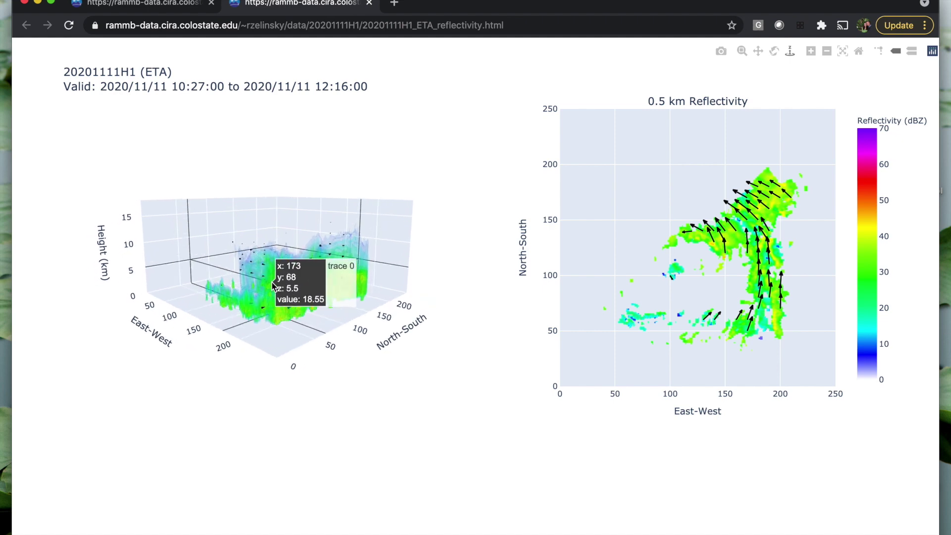
{"action": "scroll", "coordinate": [273, 287], "scroll_direction": "up", "scroll_amount": 2}
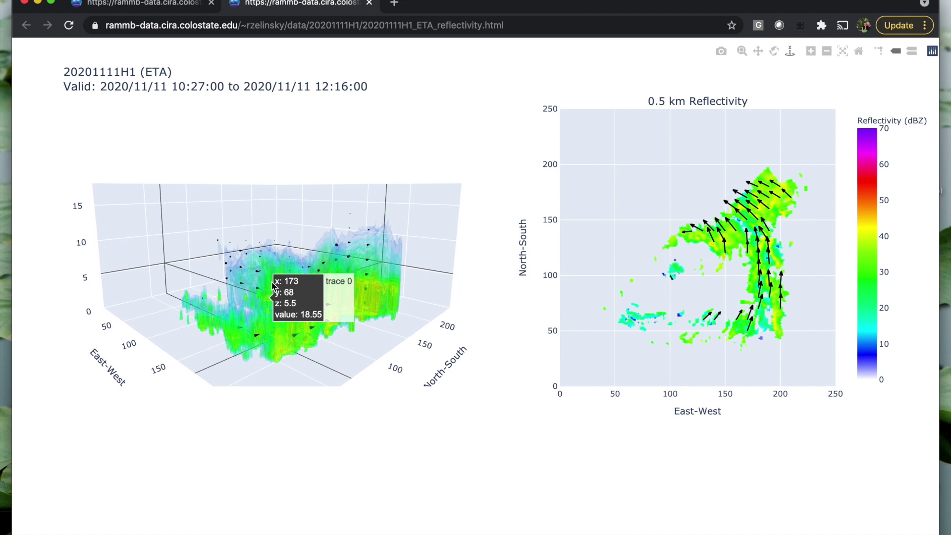
{"action": "left_click_drag", "start_coordinate": [273, 287], "coordinate": [323, 316]}
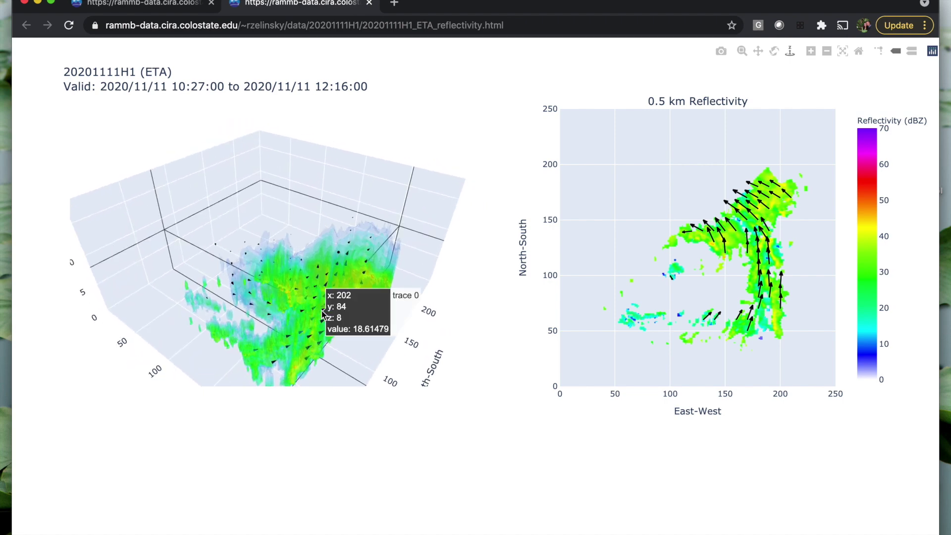
{"action": "key", "text": "super+bracketleft"}
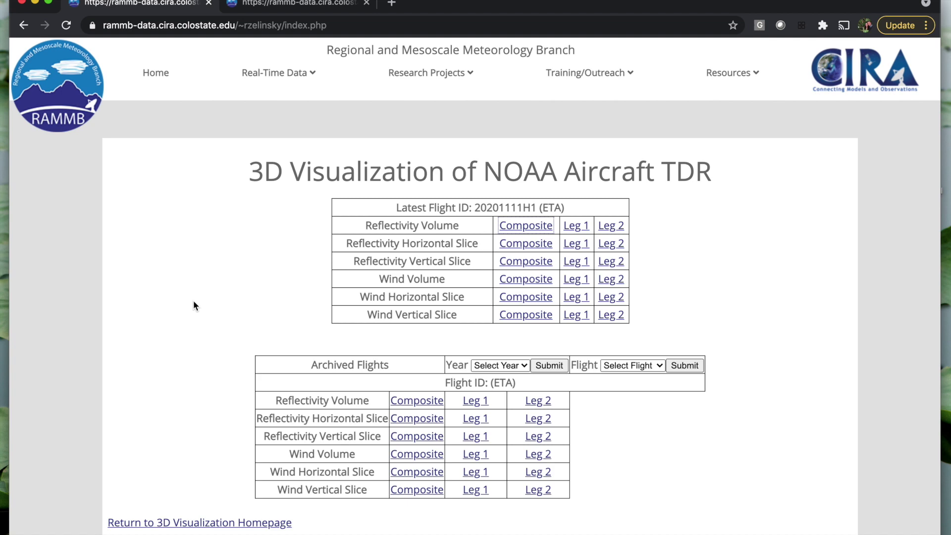
Load archived year 2020 and flight 20200826H2 (LAURA) on the TDR page.
{"action": "scroll", "coordinate": [193, 302], "scroll_direction": "down", "scroll_amount": 3}
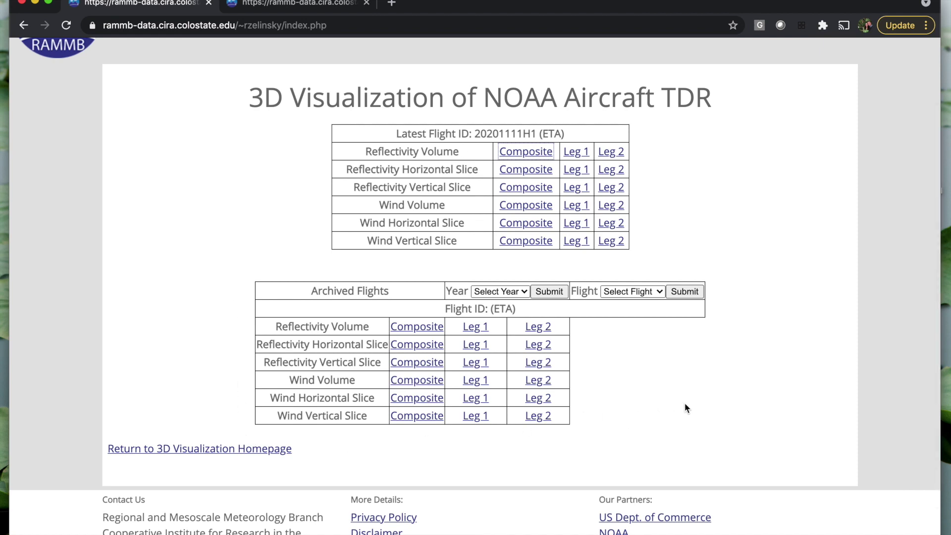
{"action": "left_click", "coordinate": [518, 293]}
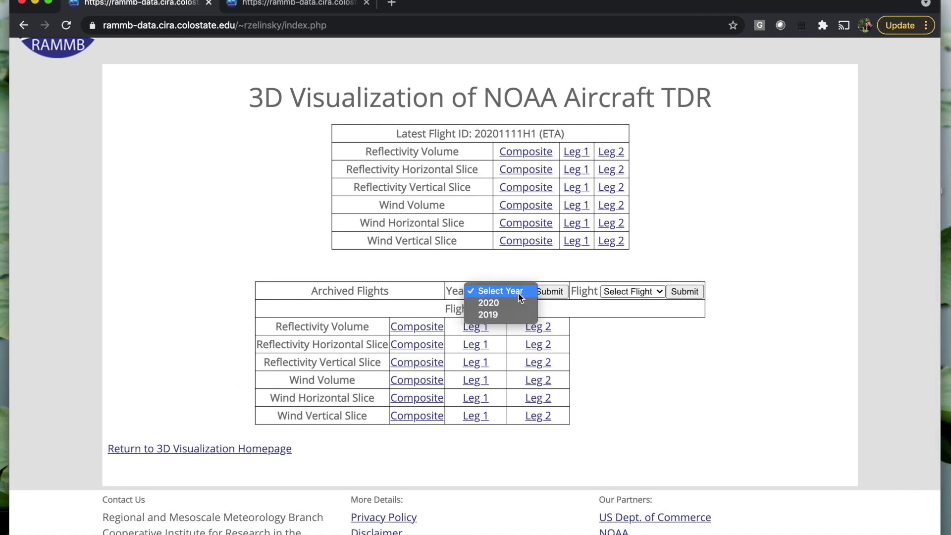
{"action": "left_click", "coordinate": [521, 304]}
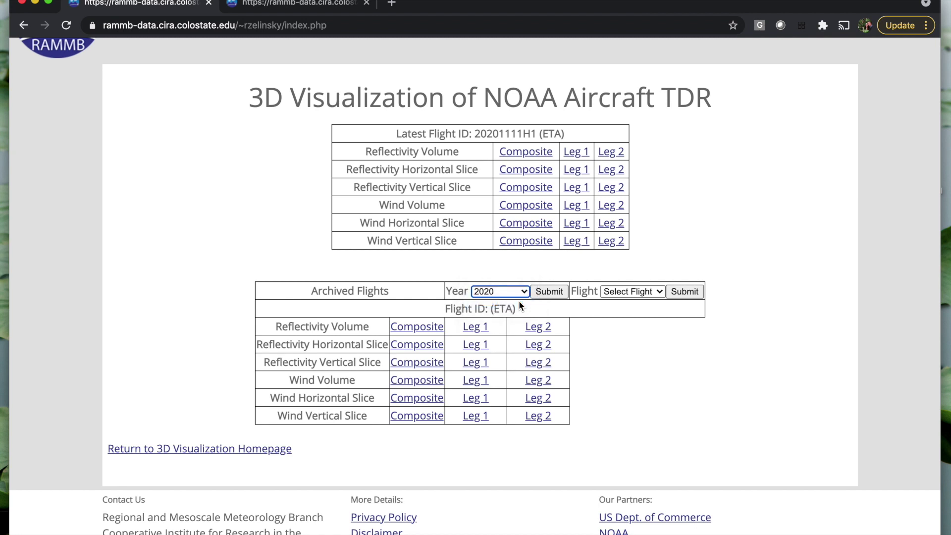
{"action": "left_click", "coordinate": [555, 293]}
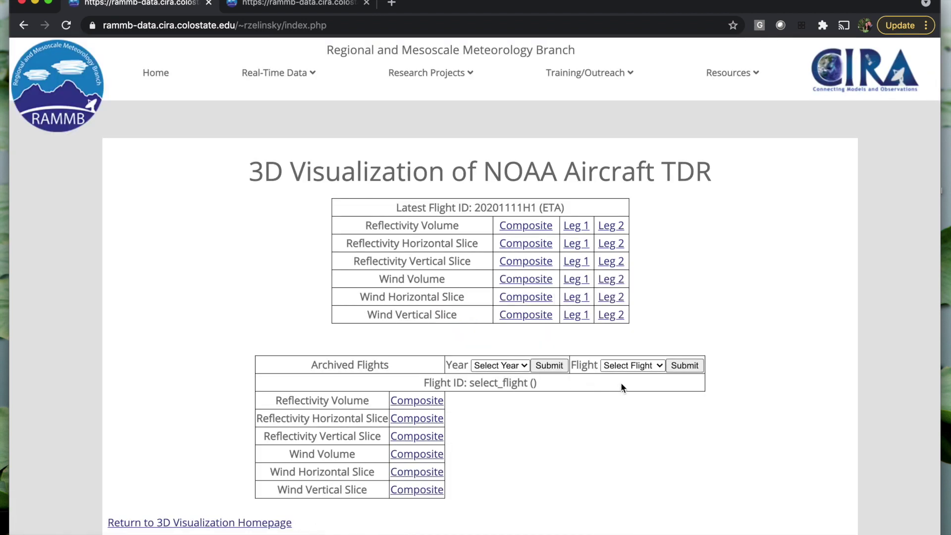
{"action": "left_click", "coordinate": [635, 367]}
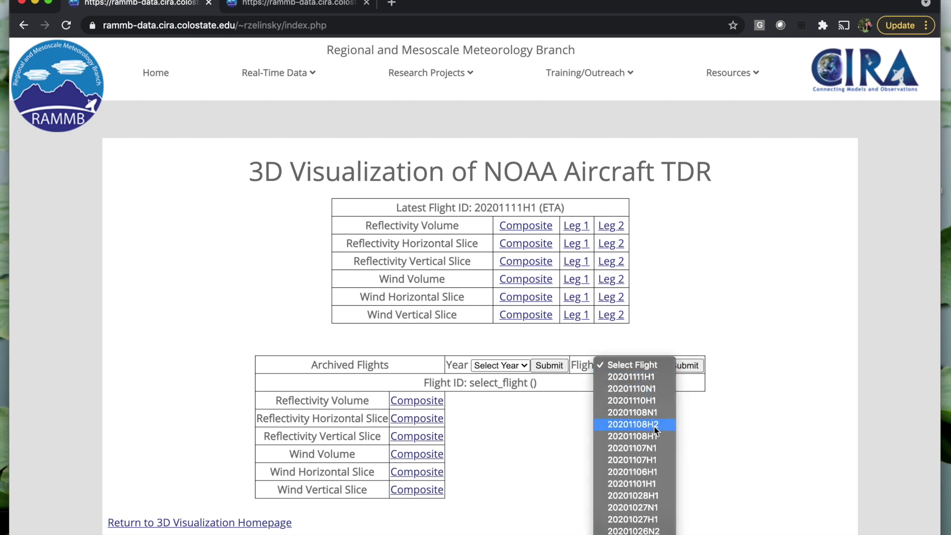
{"action": "scroll", "coordinate": [655, 428], "scroll_direction": "down", "scroll_amount": 3}
{"action": "scroll", "coordinate": [655, 429], "scroll_direction": "down", "scroll_amount": 15}
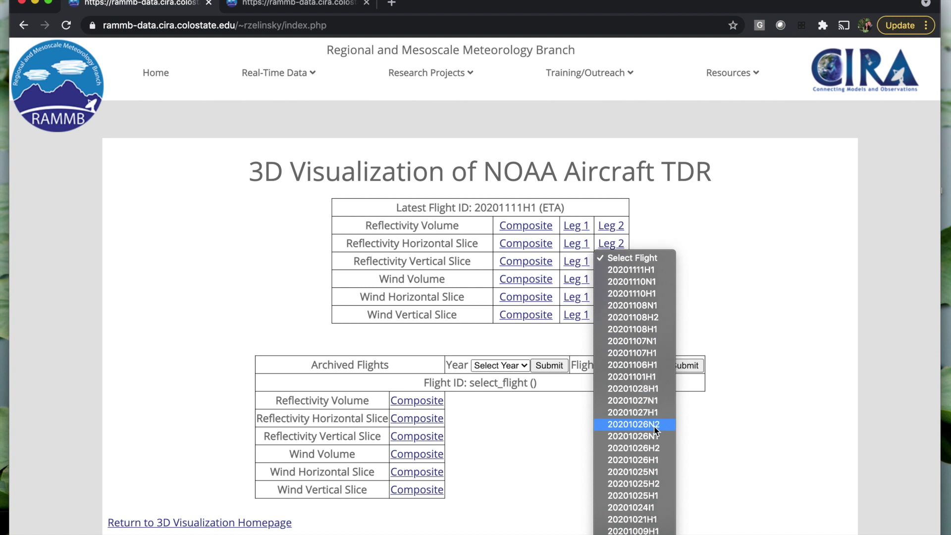
{"action": "scroll", "coordinate": [655, 430], "scroll_direction": "down", "scroll_amount": 6}
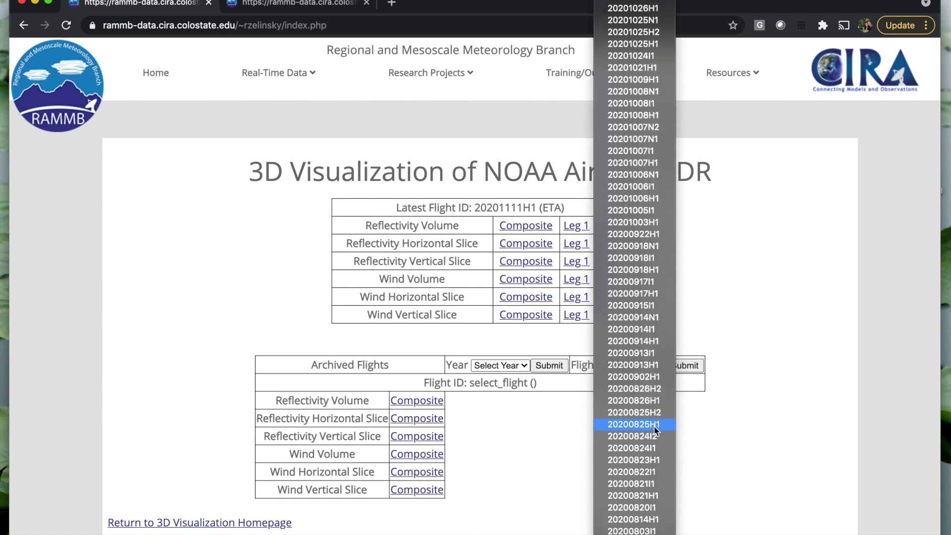
{"action": "left_click", "coordinate": [655, 380]}
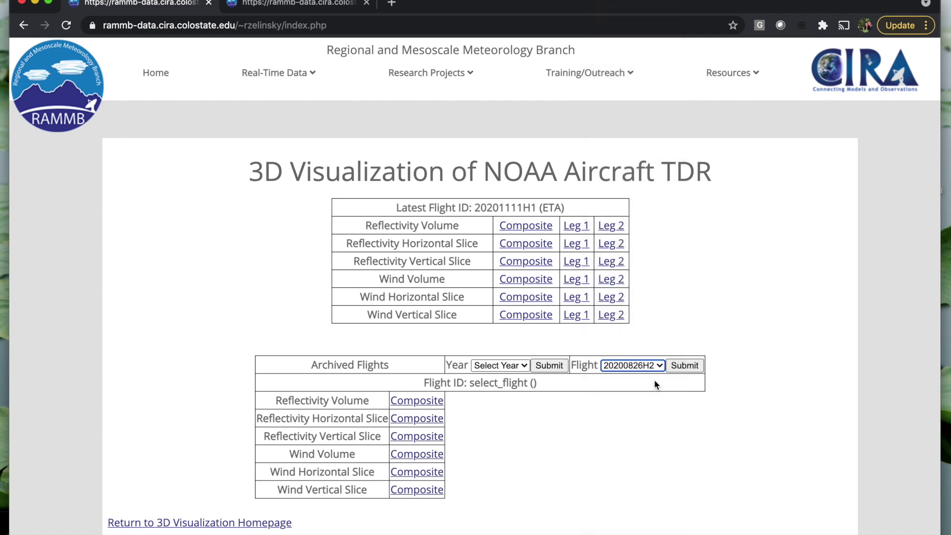
{"action": "left_click", "coordinate": [684, 365]}
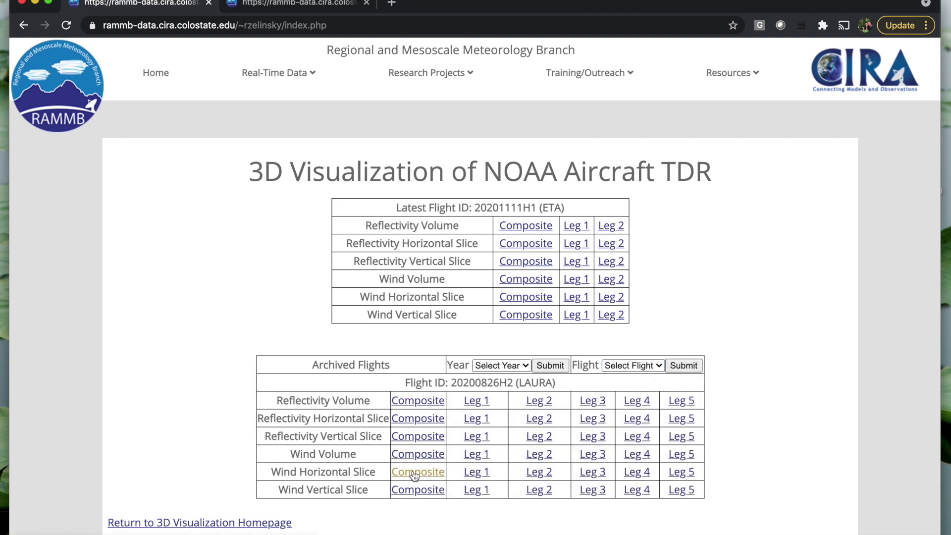
Open LAURA's composite plots, including the Wind Horizontal Slice, in new tabs.
{"action": "left_click", "coordinate": [436, 405], "text": "super"}
{"action": "left_click", "coordinate": [438, 406], "text": "super"}
{"action": "left_click", "coordinate": [441, 406], "text": "super"}
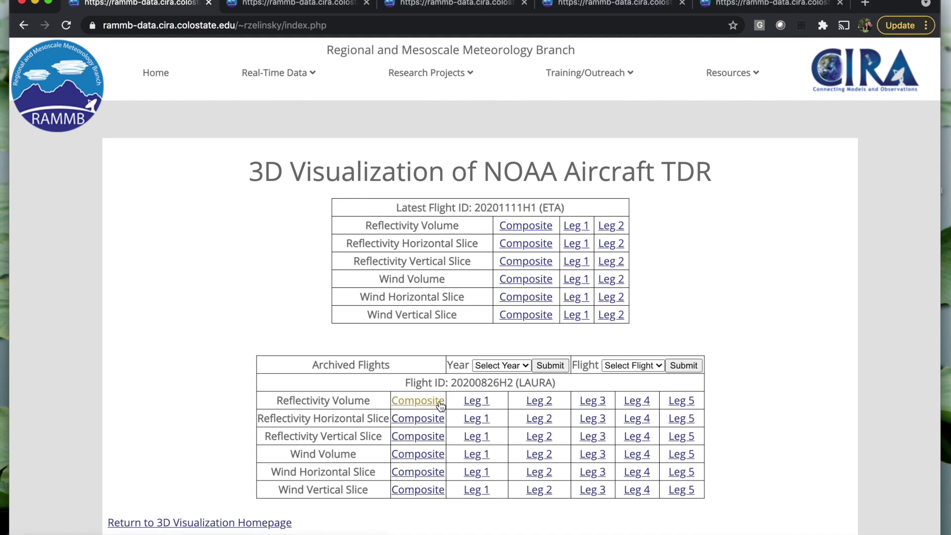
{"action": "left_click", "coordinate": [436, 472]}
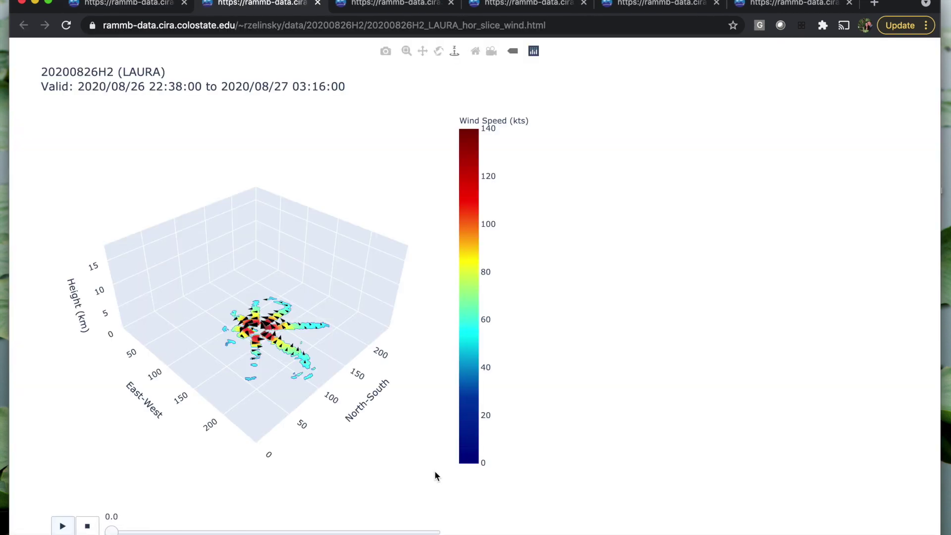
Animate LAURA's wind slices through height from a top-down view, then close the plot tabs.
{"action": "mouse_move", "coordinate": [264, 359]}
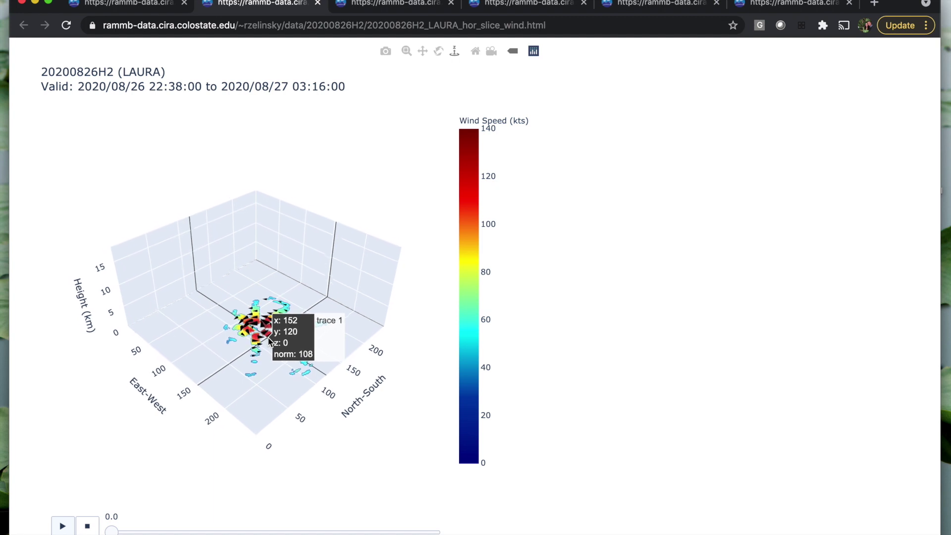
{"action": "scroll", "coordinate": [533, 343], "scroll_direction": "down", "scroll_amount": 1}
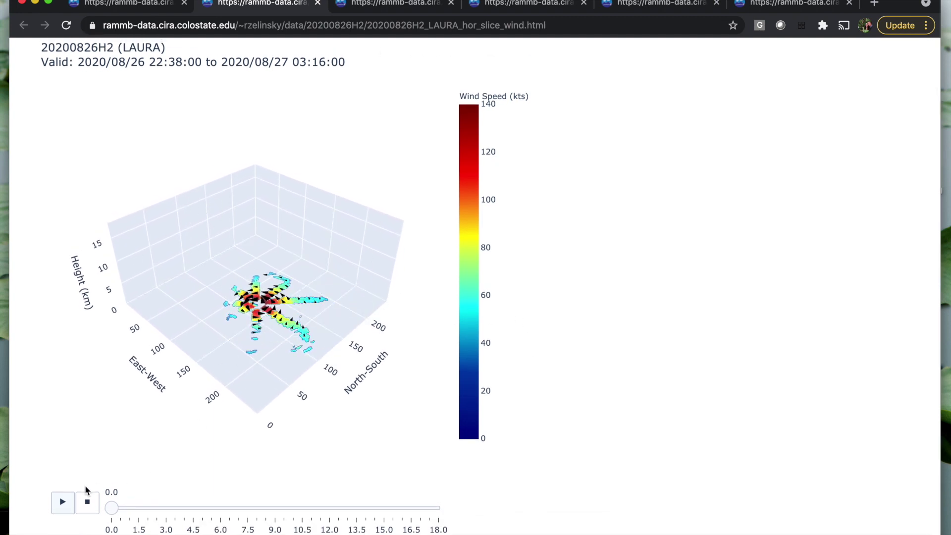
{"action": "left_click", "coordinate": [59, 502]}
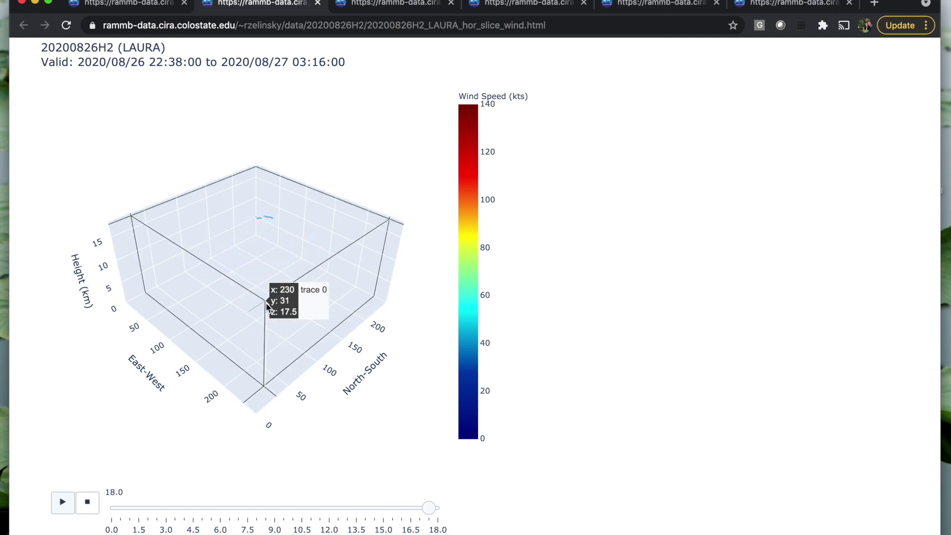
{"action": "left_click_drag", "start_coordinate": [259, 255], "coordinate": [349, 351]}
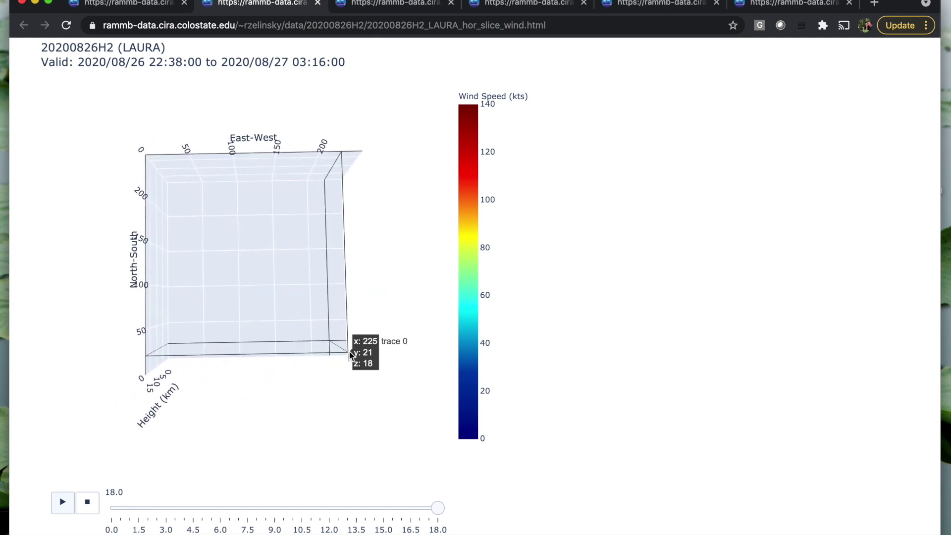
{"action": "left_click", "coordinate": [113, 509]}
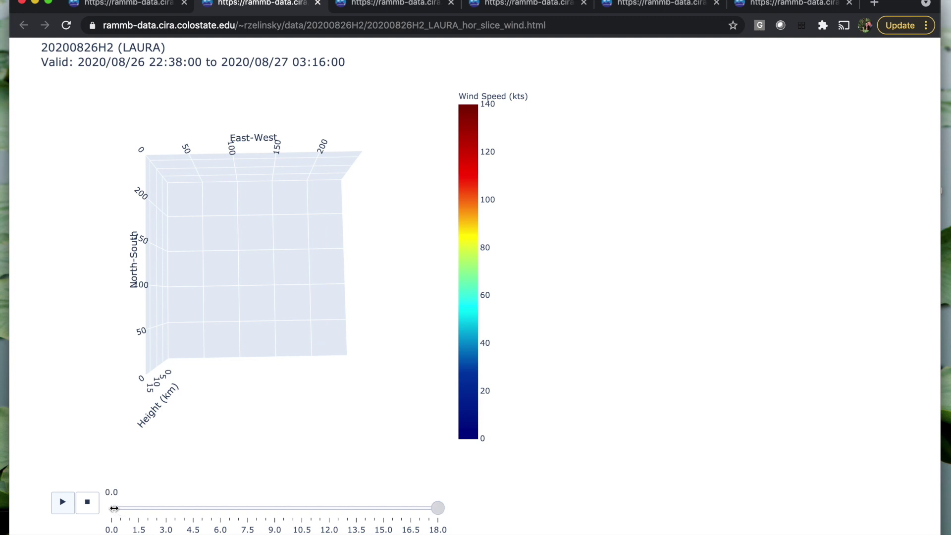
{"action": "left_click", "coordinate": [63, 510]}
{"action": "key", "text": "super+w"}
{"action": "key", "text": "super+w"}
{"action": "key", "text": "super+w"}
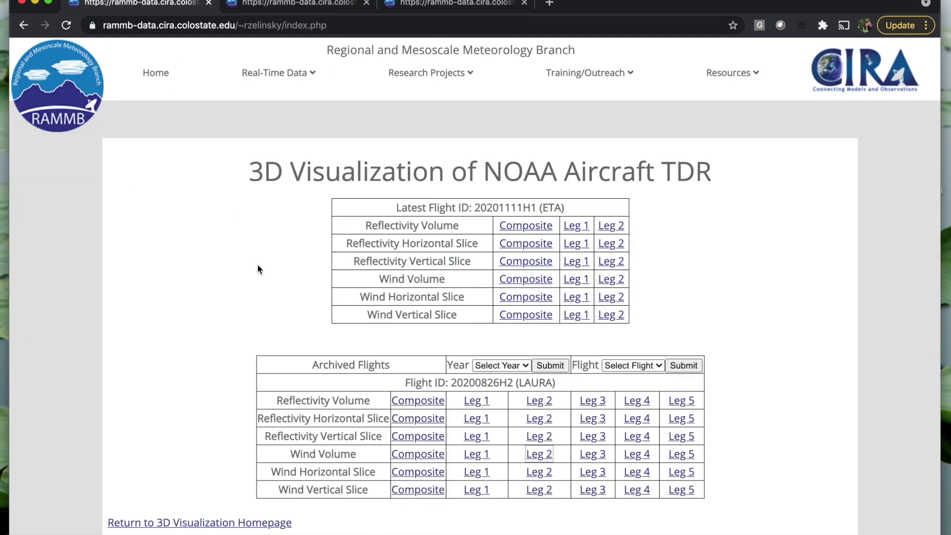
Request GFS products for 2020/08/27 06Z F000 at 29.8, -93.3 with a 1000 km box.
{"action": "left_click", "coordinate": [175, 526]}
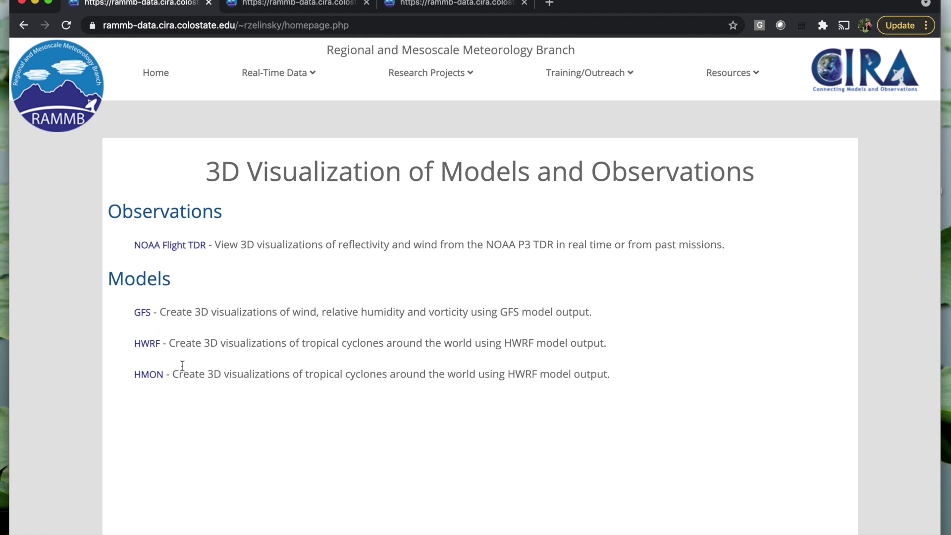
{"action": "left_click", "coordinate": [142, 313]}
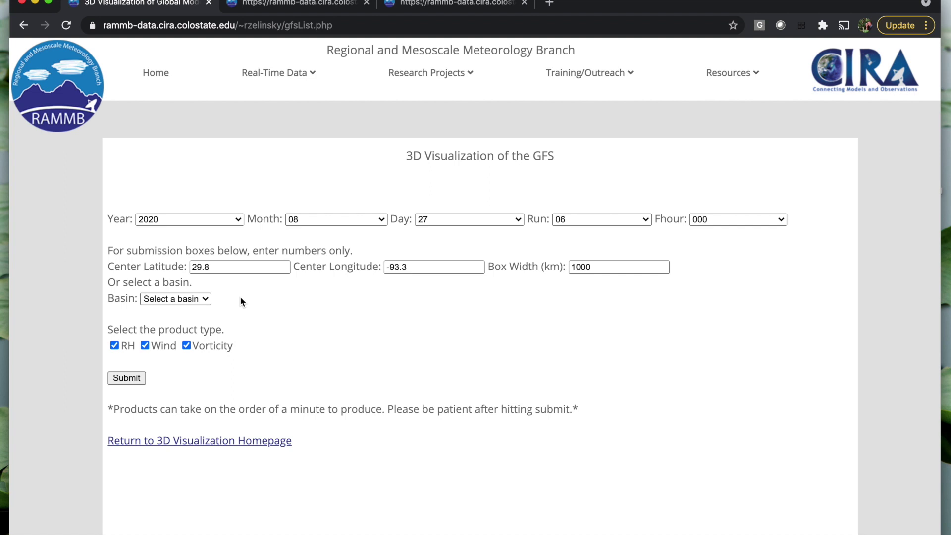
{"action": "left_click", "coordinate": [137, 381]}
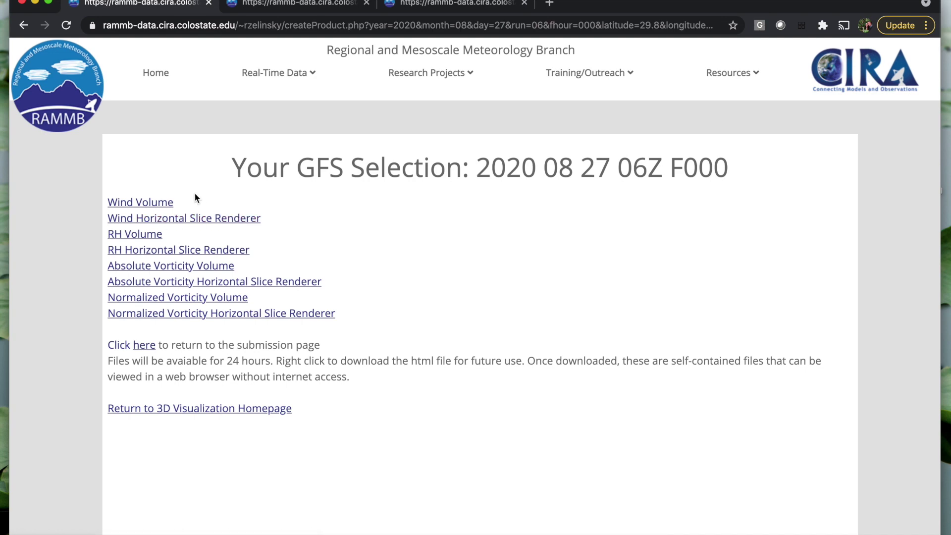
{"action": "left_click", "coordinate": [167, 205]}
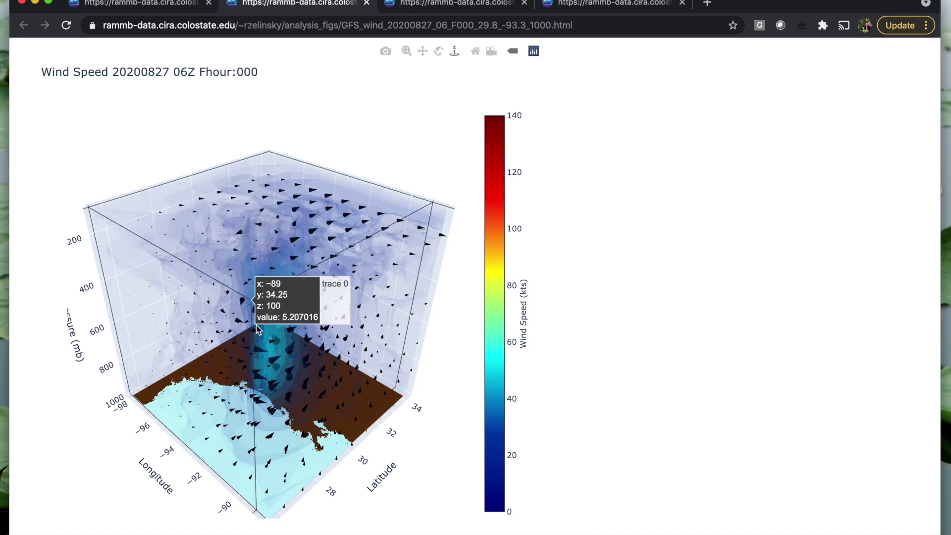
{"action": "left_click_drag", "start_coordinate": [271, 323], "coordinate": [285, 298]}
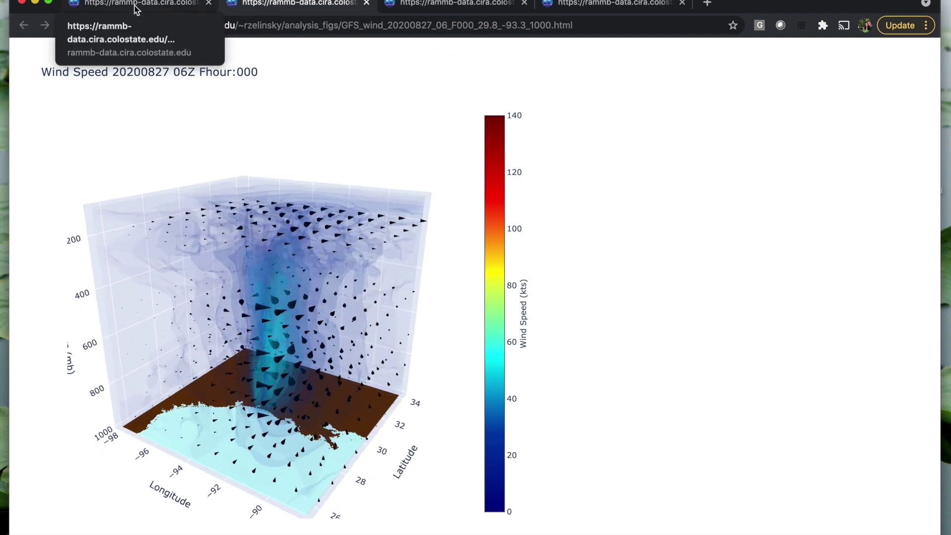
{"action": "left_click", "coordinate": [136, 7]}
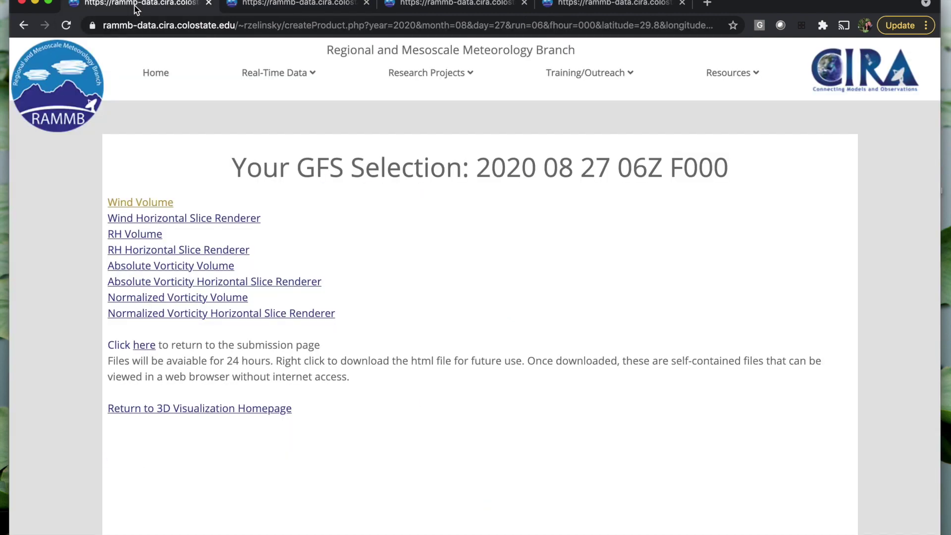
In the HWRF request form, choose the Atlantic basin, year 2020 and storm AL13.
{"action": "left_click", "coordinate": [168, 409]}
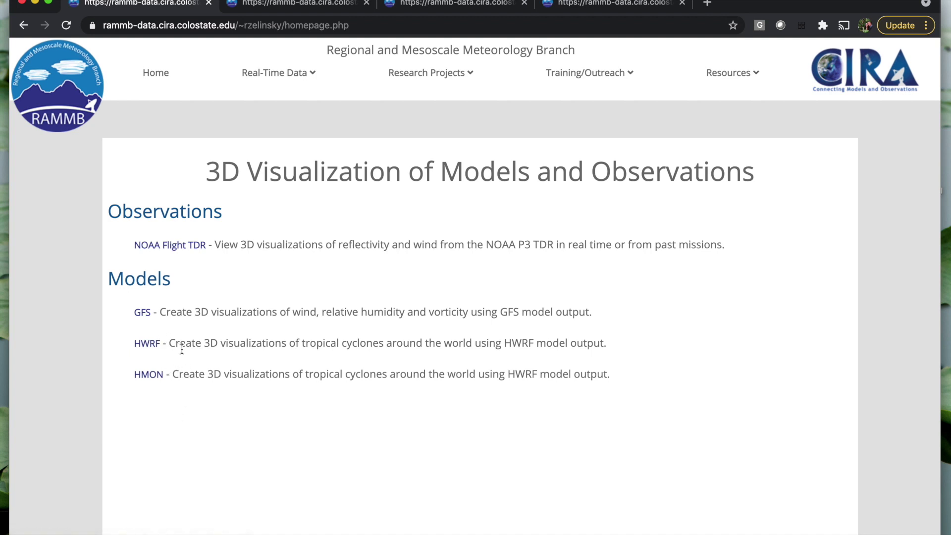
{"action": "left_click", "coordinate": [154, 349]}
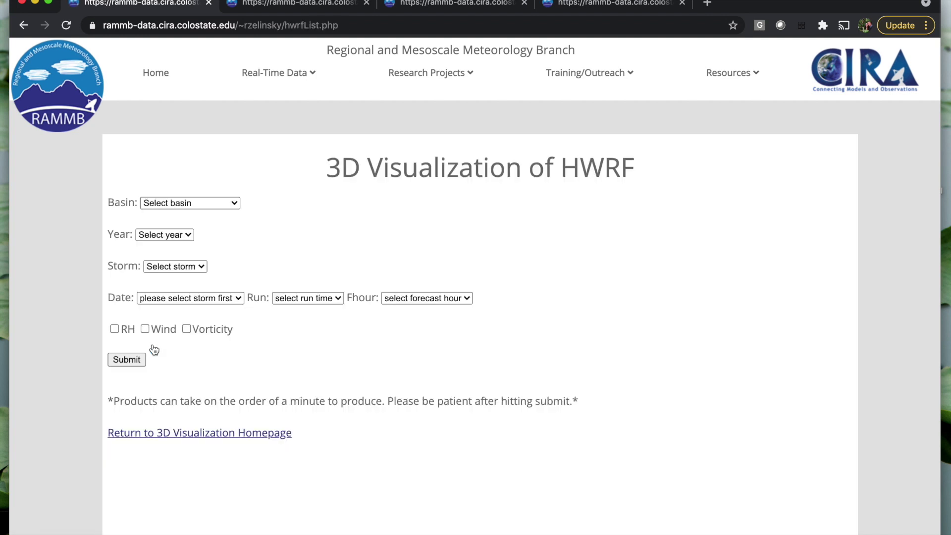
{"action": "left_click", "coordinate": [231, 203]}
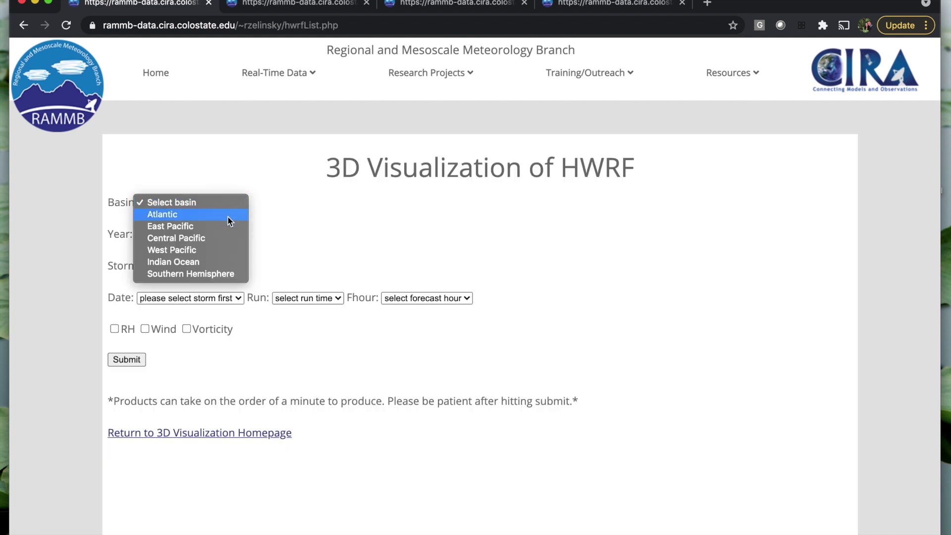
{"action": "left_click", "coordinate": [228, 220]}
{"action": "left_click", "coordinate": [188, 236]}
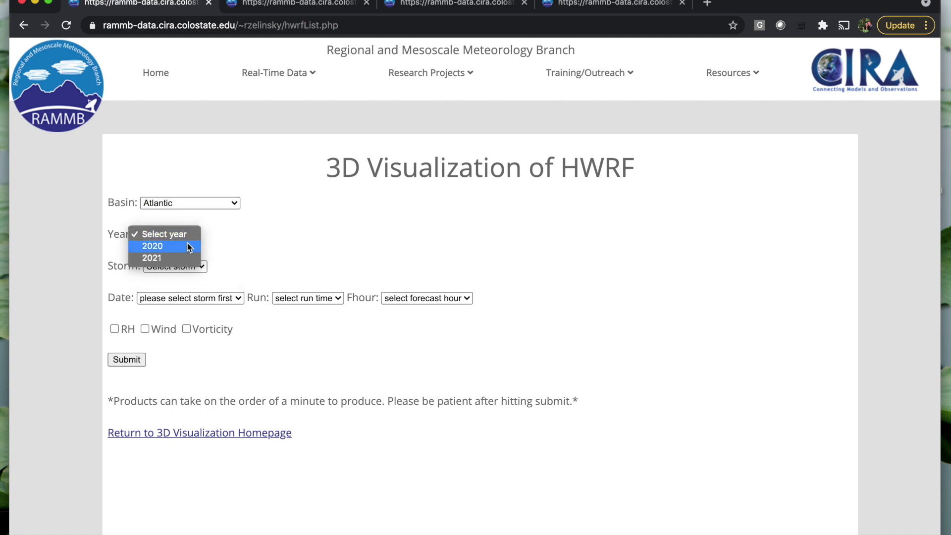
{"action": "left_click", "coordinate": [189, 246]}
{"action": "left_click", "coordinate": [194, 267]}
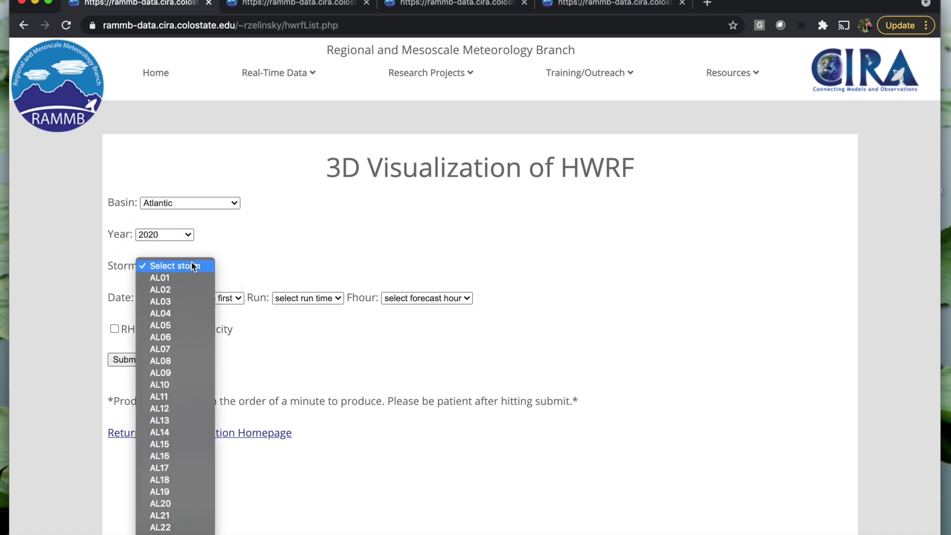
{"action": "left_click", "coordinate": [195, 423]}
Set date 20200827, run 06, forecast hour 000, check Wind, and submit.
{"action": "left_click", "coordinate": [225, 298]}
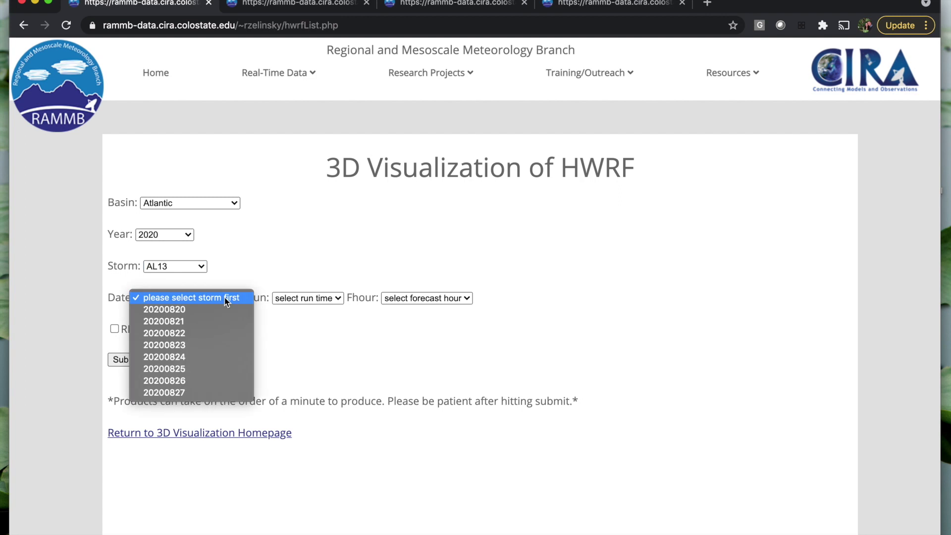
{"action": "left_click", "coordinate": [223, 388]}
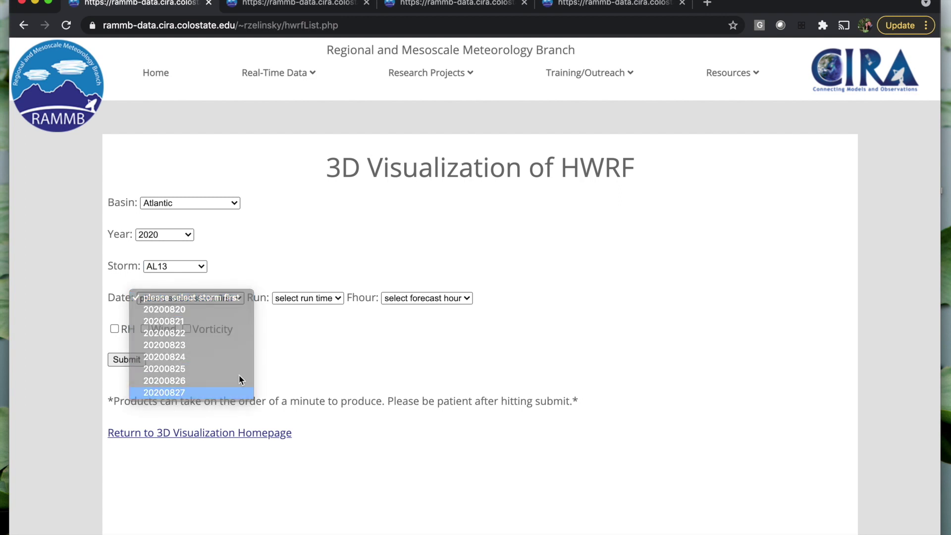
{"action": "left_click", "coordinate": [325, 298]}
{"action": "left_click", "coordinate": [342, 321]}
{"action": "left_click", "coordinate": [403, 298]}
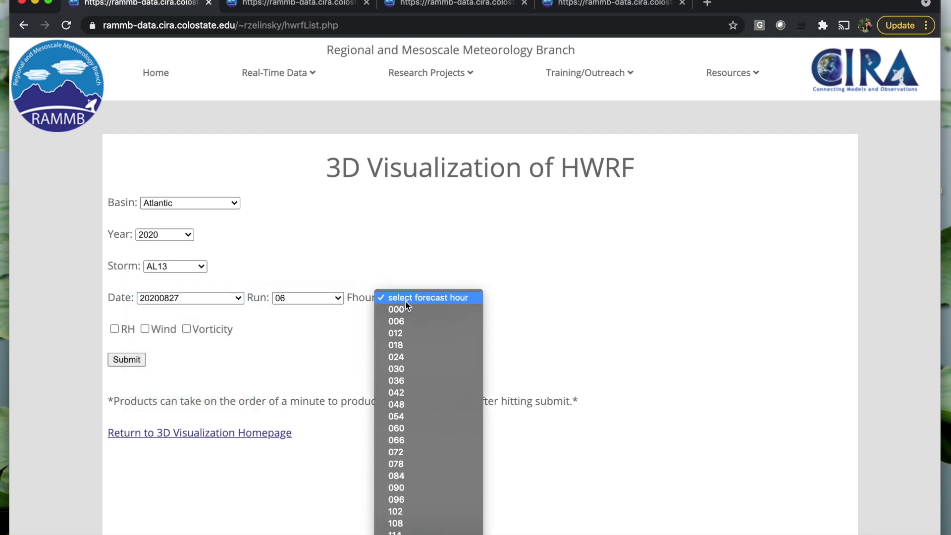
{"action": "left_click", "coordinate": [404, 312]}
{"action": "left_click", "coordinate": [144, 330]}
{"action": "left_click", "coordinate": [141, 360]}
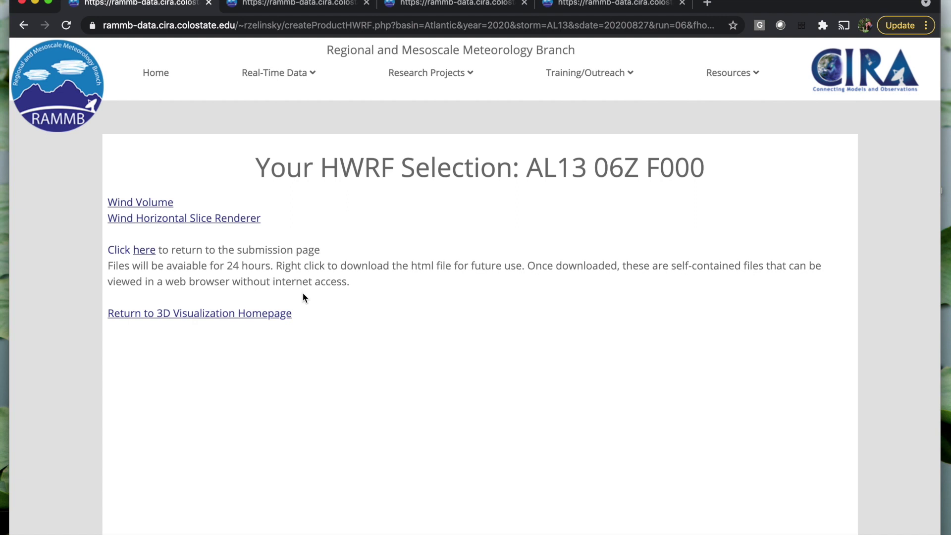
Rotate and zoom the HWRF AL13 wind volume's core, then return to the product list.
{"action": "left_click", "coordinate": [167, 203]}
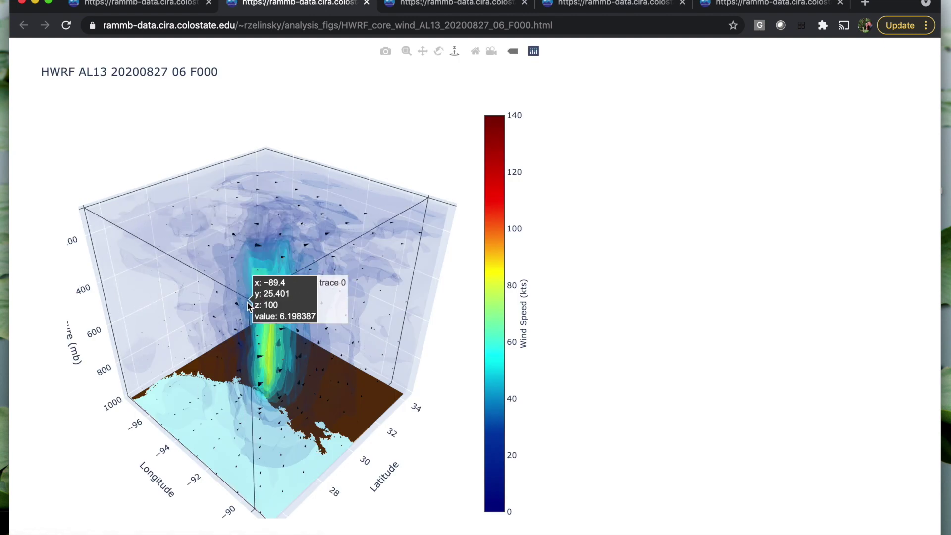
{"action": "left_click_drag", "start_coordinate": [281, 341], "coordinate": [285, 313]}
{"action": "scroll", "coordinate": [284, 313], "scroll_direction": "up", "scroll_amount": 3}
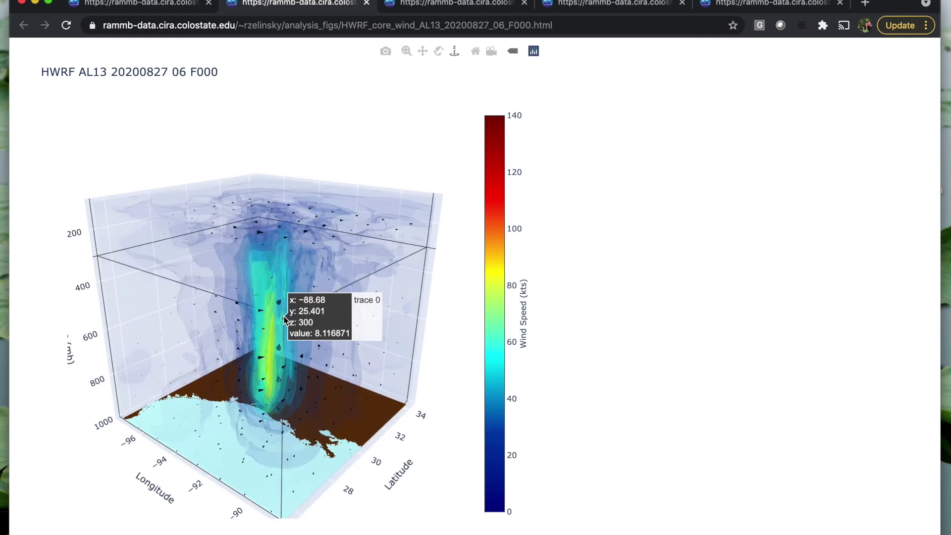
{"action": "scroll", "coordinate": [284, 319], "scroll_direction": "down", "scroll_amount": 2}
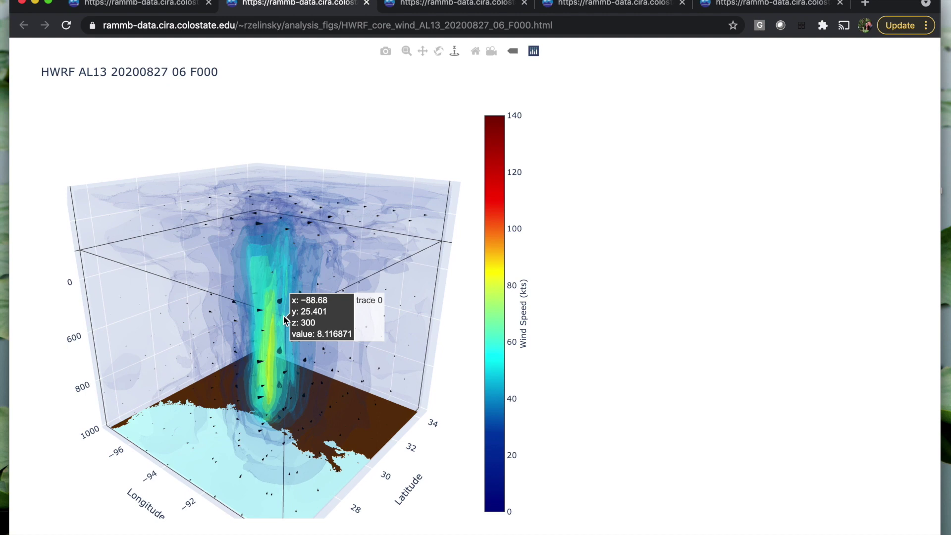
{"action": "left_click_drag", "start_coordinate": [263, 297], "coordinate": [243, 188]}
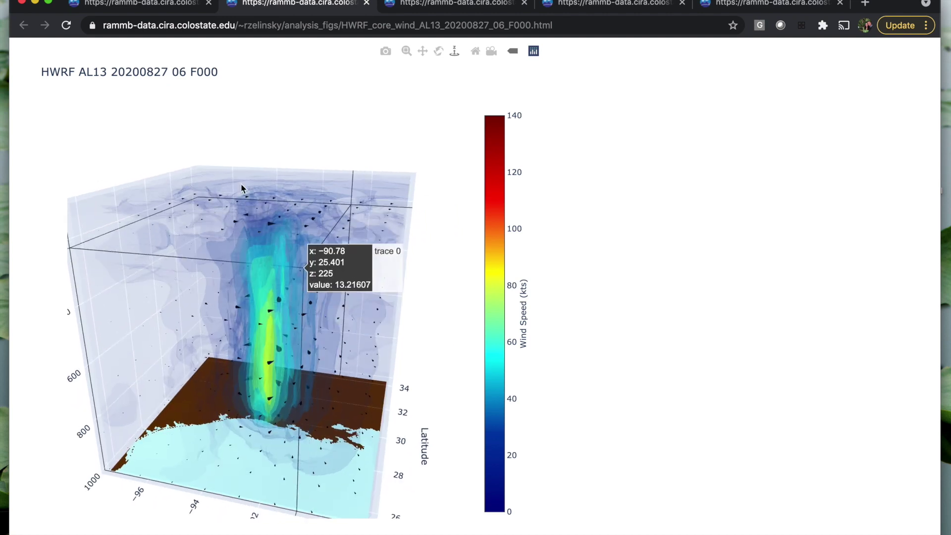
{"action": "left_click", "coordinate": [139, 3]}
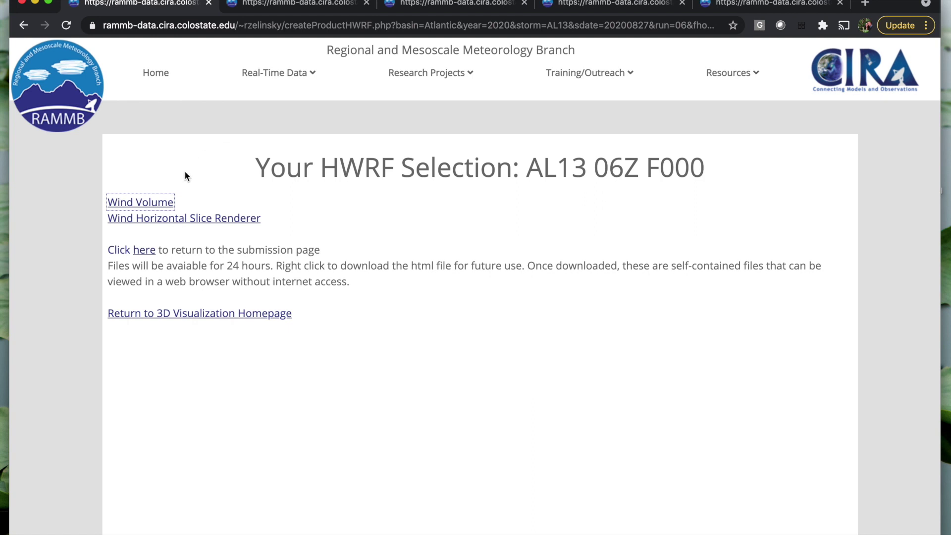
Save the Wind Volume link as HWRF_core_wind_AL13_20200827_06 HTML in Downloads.
{"action": "right_click", "coordinate": [151, 203]}
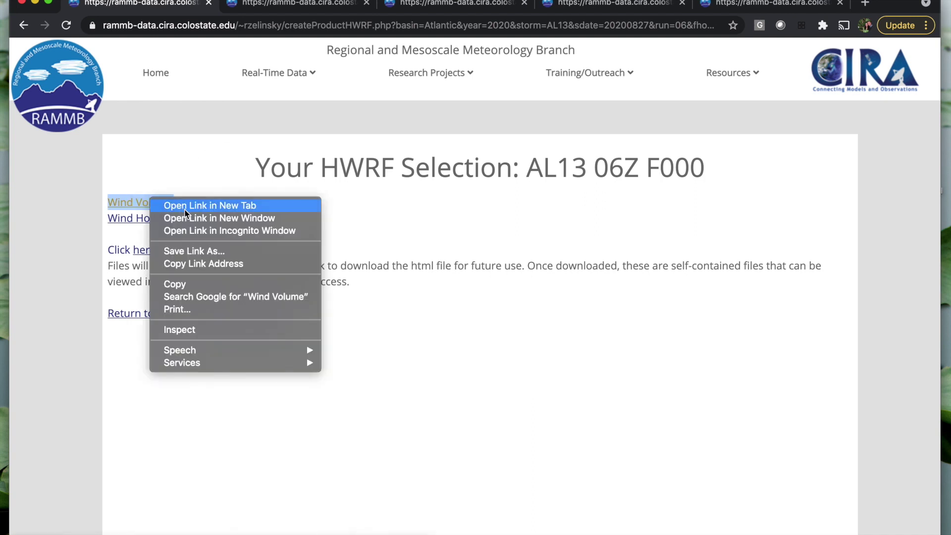
{"action": "left_click", "coordinate": [196, 251]}
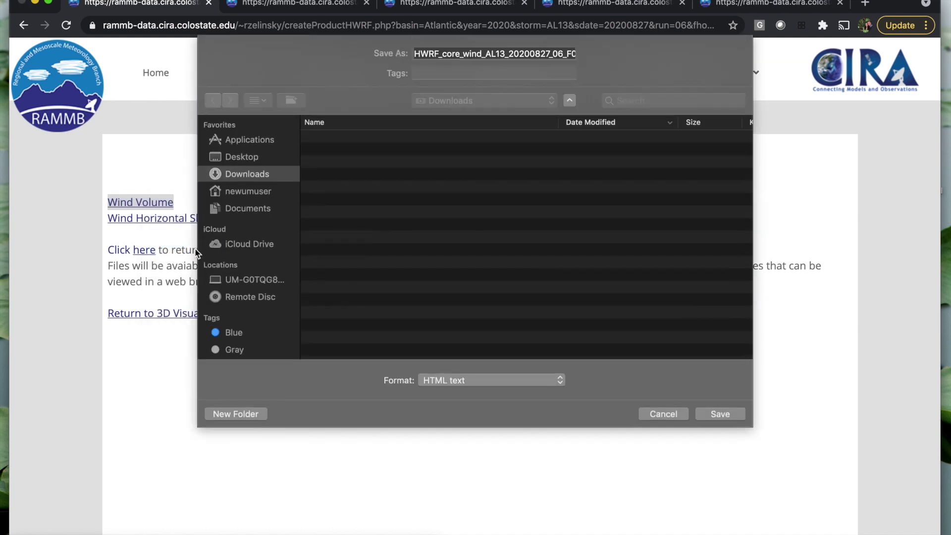
{"action": "left_click", "coordinate": [740, 414]}
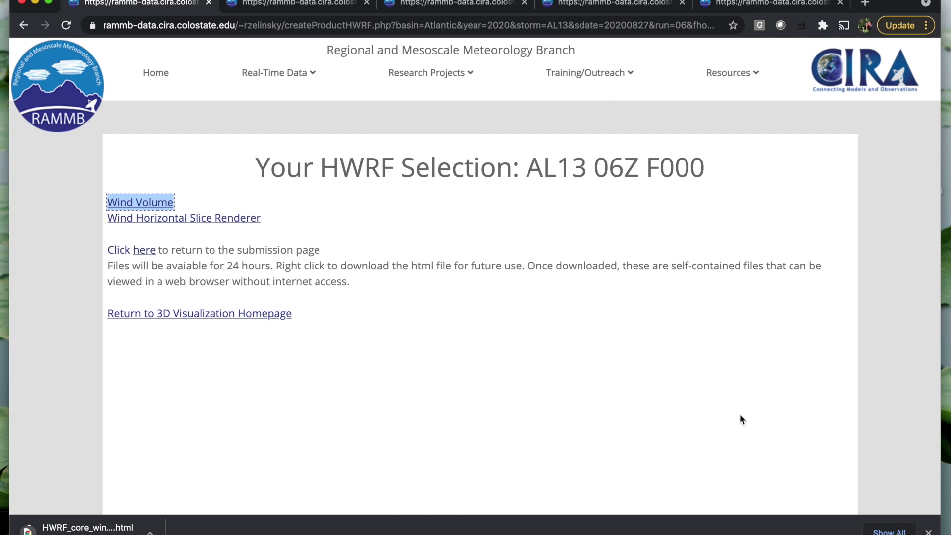